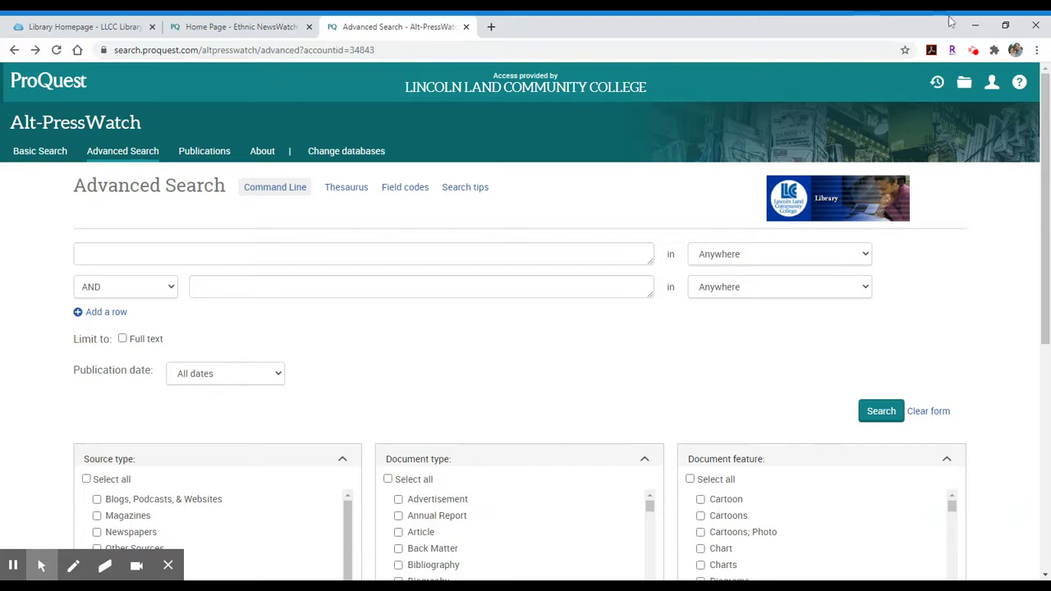
- Glance at the Ethnic NewsWatch page, then add a third row to the Alt-PressWatch Advanced Search form
left_click(205, 23)
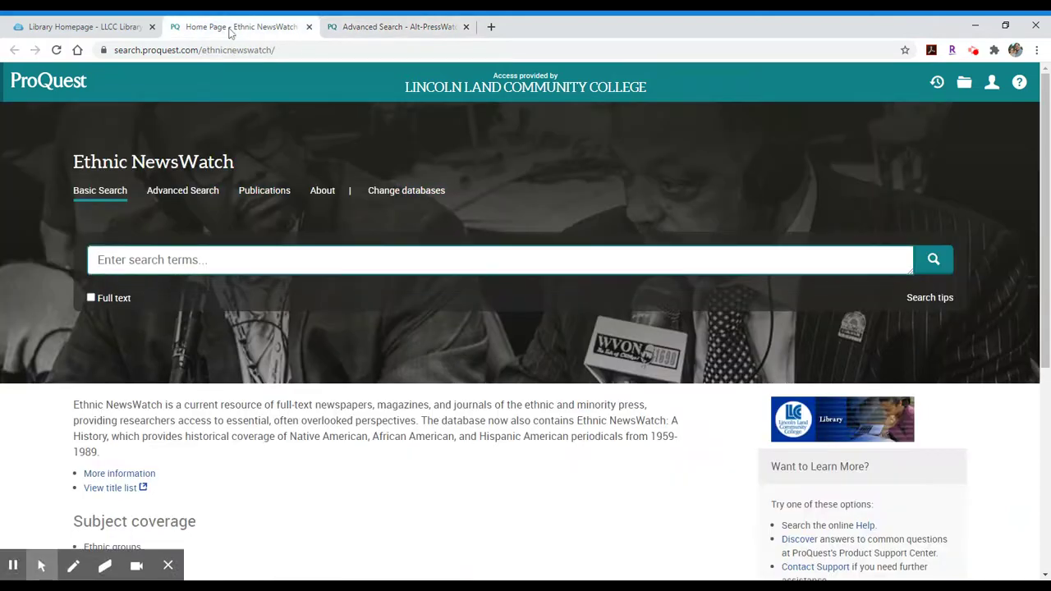
left_click(363, 29)
left_click(220, 28)
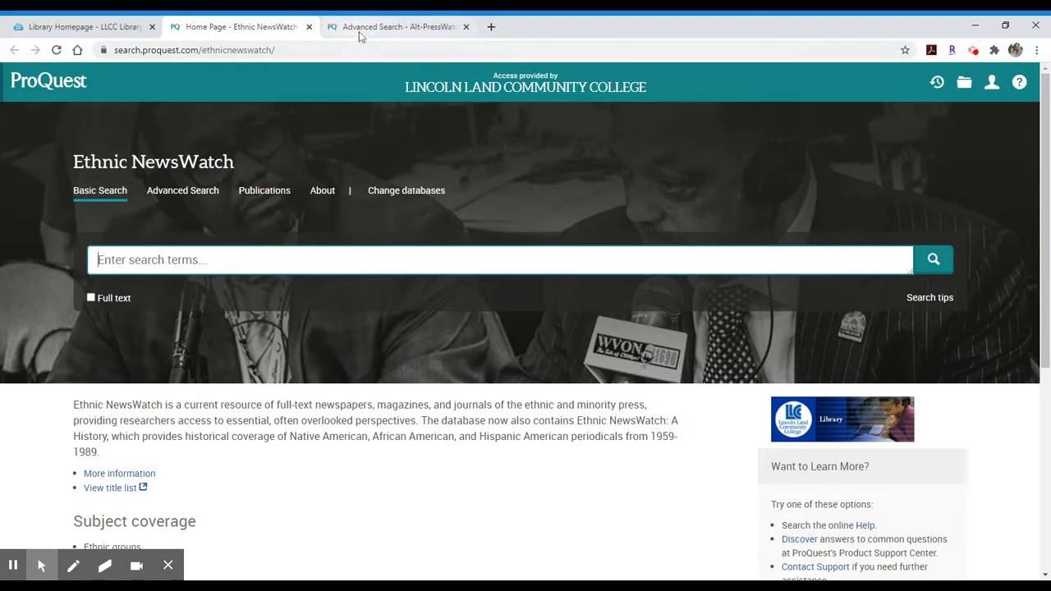
left_click(397, 27)
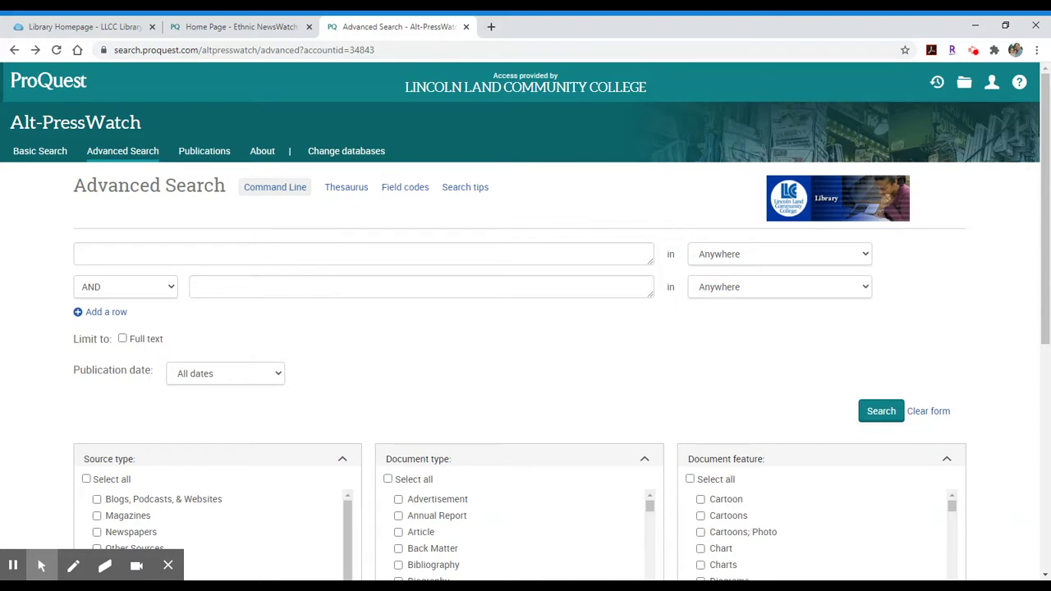
left_click(101, 312)
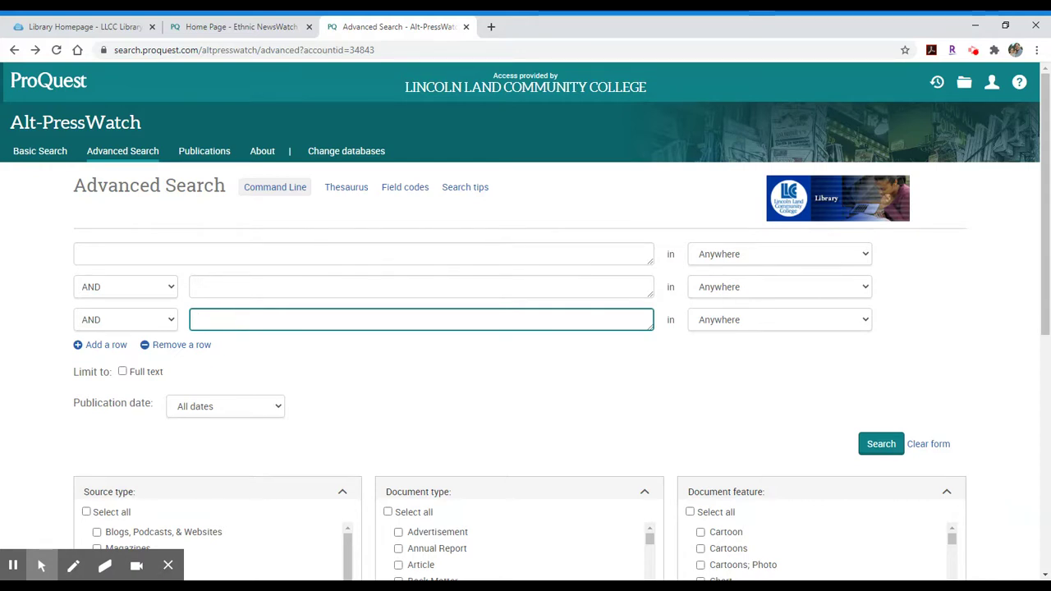
left_click(245, 254)
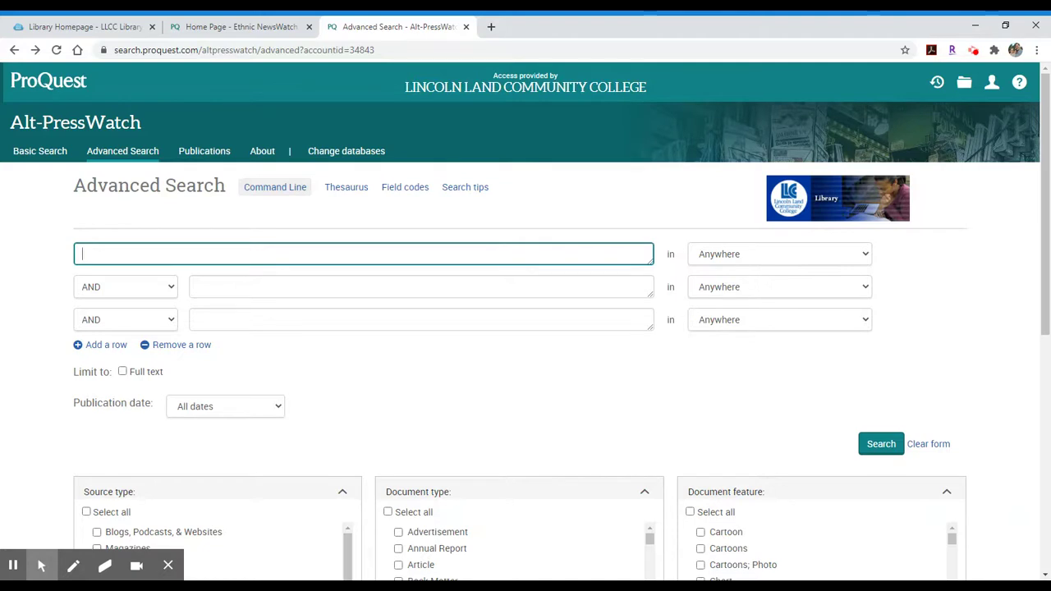
- Search for 'global warming' from the first search field to get 18,978 results
type("lobal war")
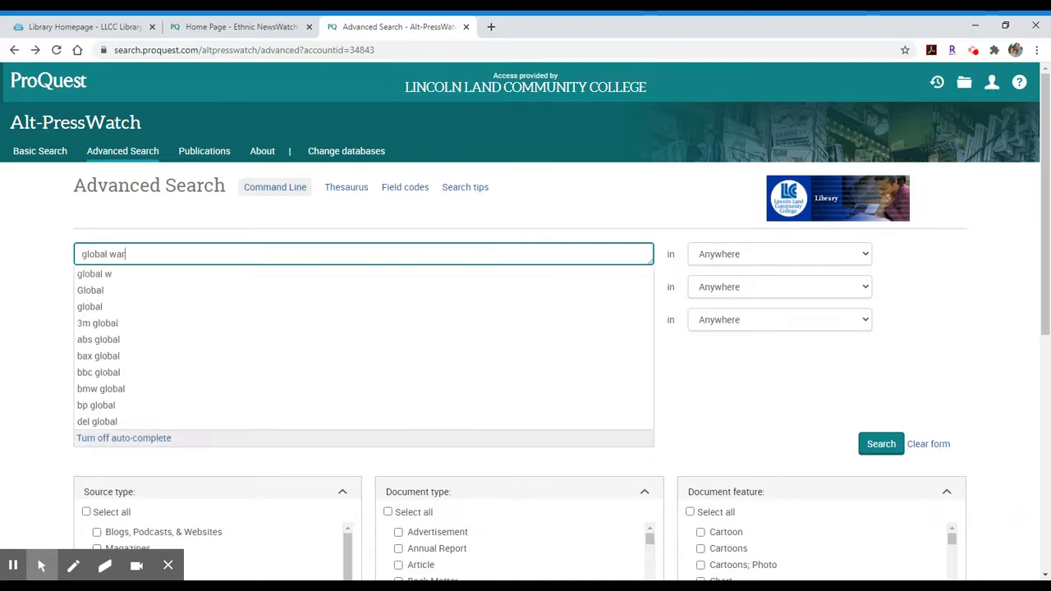
type("ming")
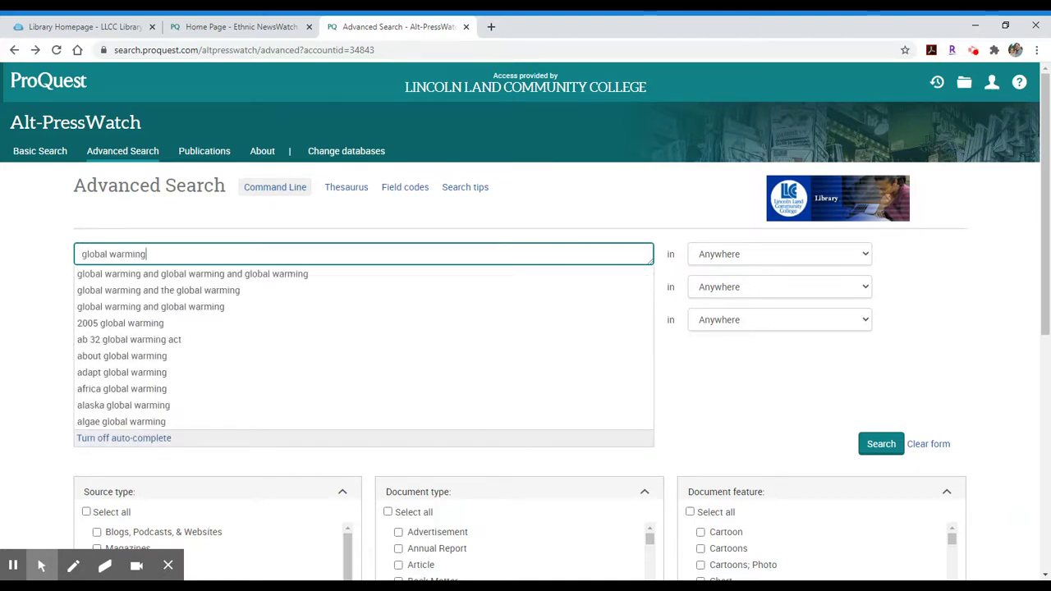
key("Return")
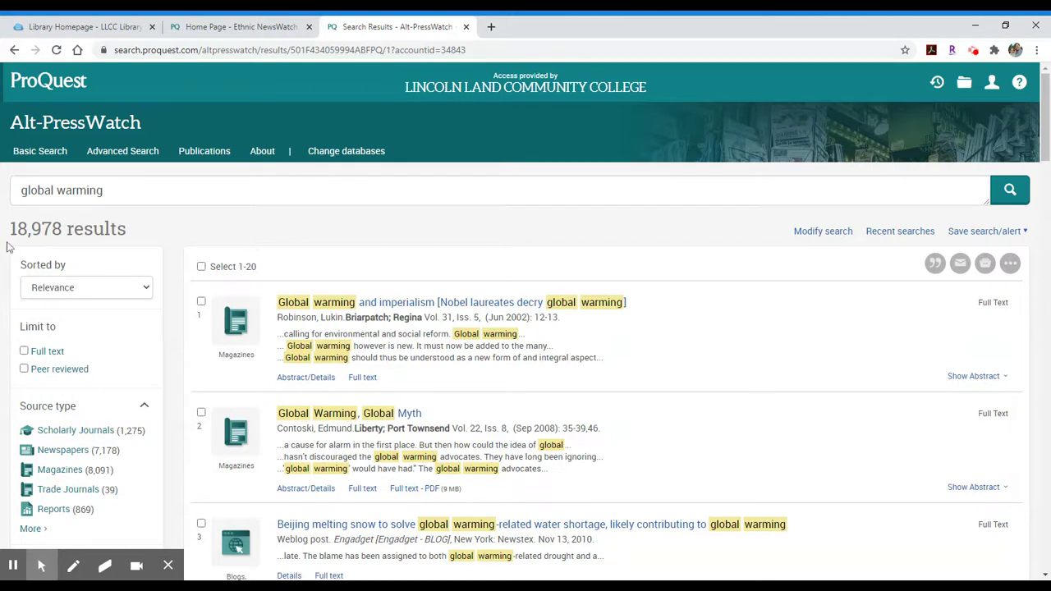
- Apply the Full text limit, cutting the global warming results from 18,978 to 18,579
left_click_drag(10, 228, 71, 228)
left_click(136, 231)
scroll(183, 239, "down", 2)
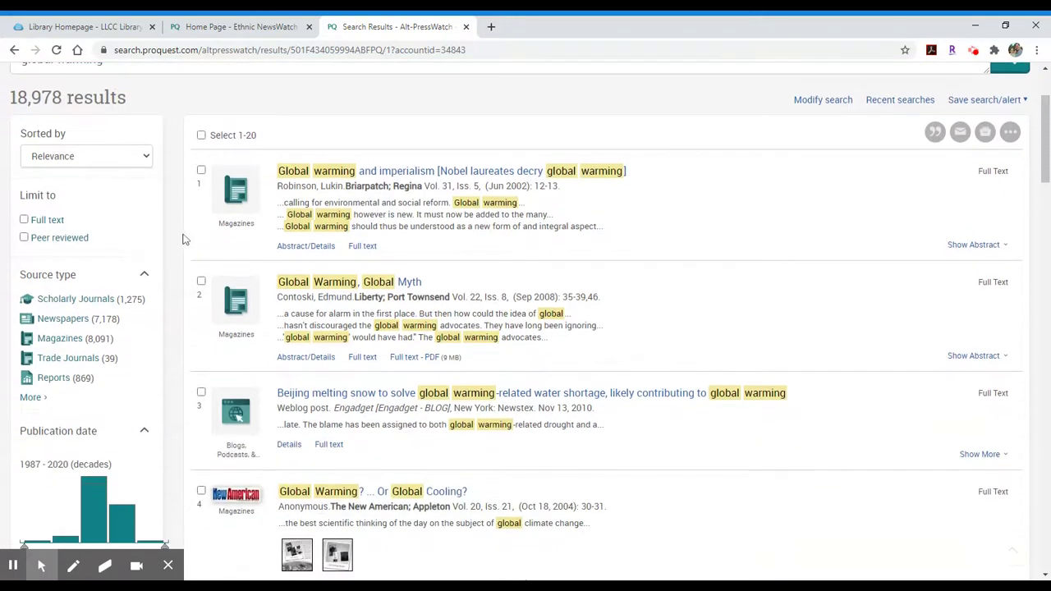
left_click(24, 220)
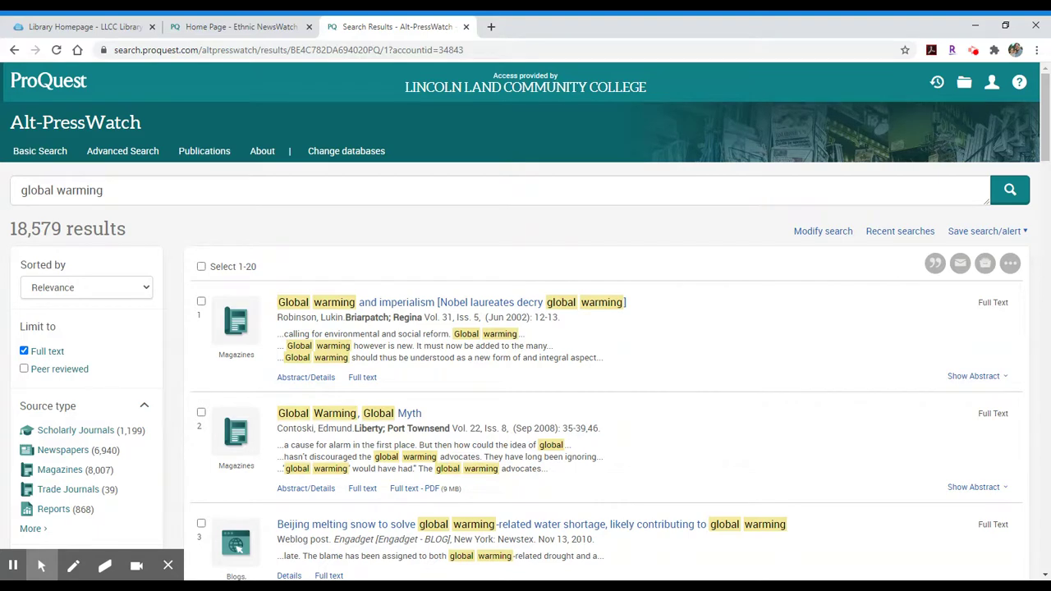
scroll(101, 233, "down", 2)
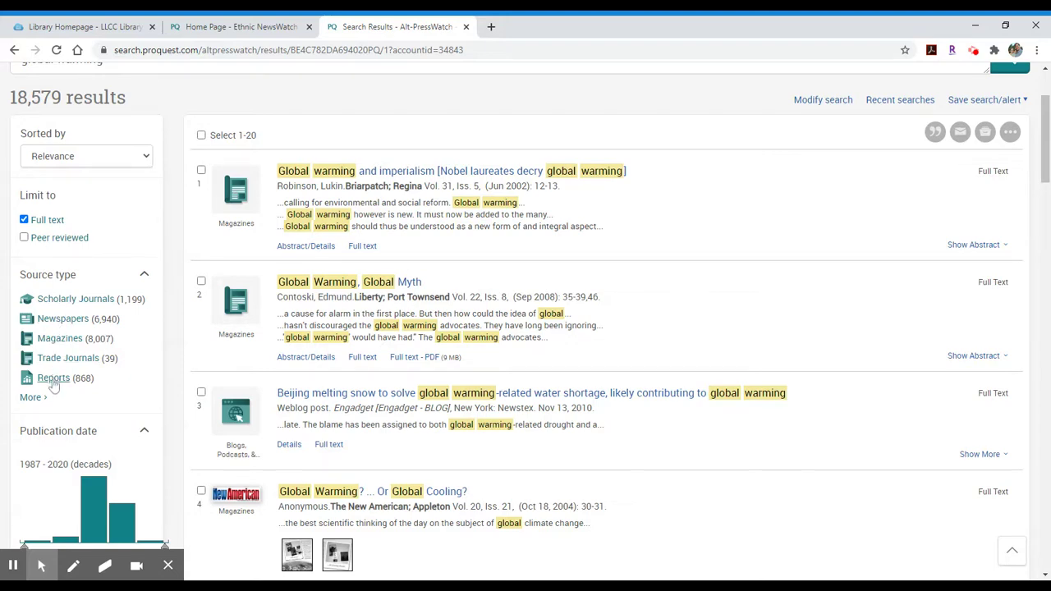
scroll(126, 339, "down", 2)
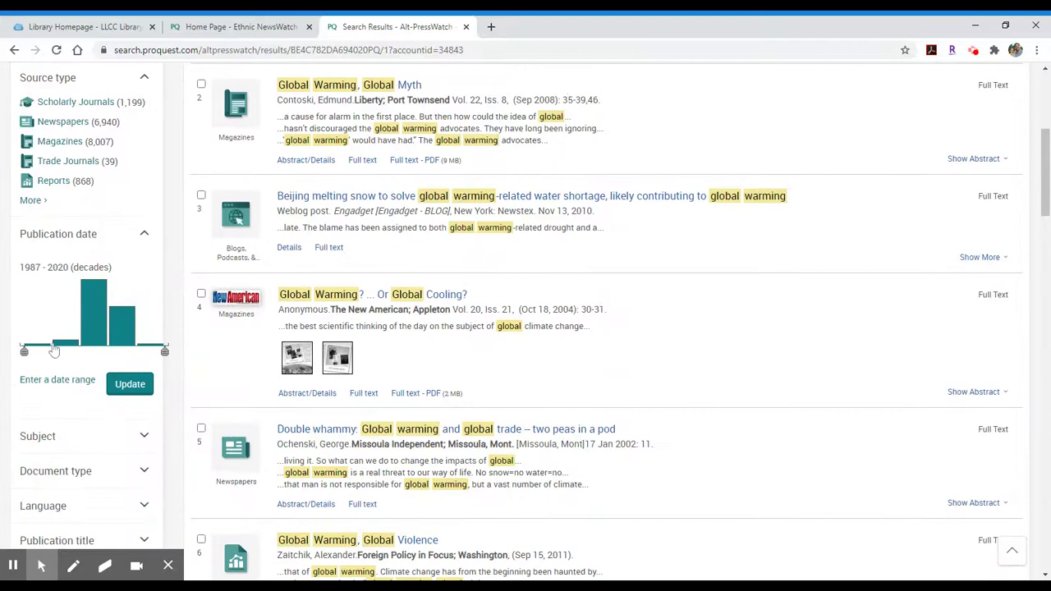
- Move the publication date range start to the 2010s and update, leaving 6,684 results
left_click_drag(24, 351, 107, 353)
left_click(130, 386)
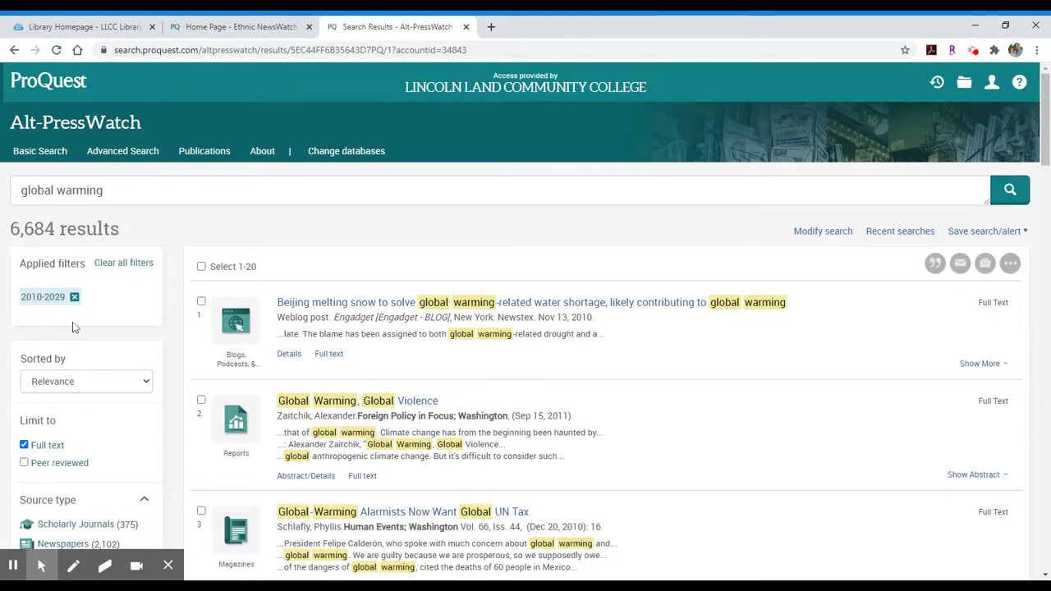
scroll(72, 327, "down", 4)
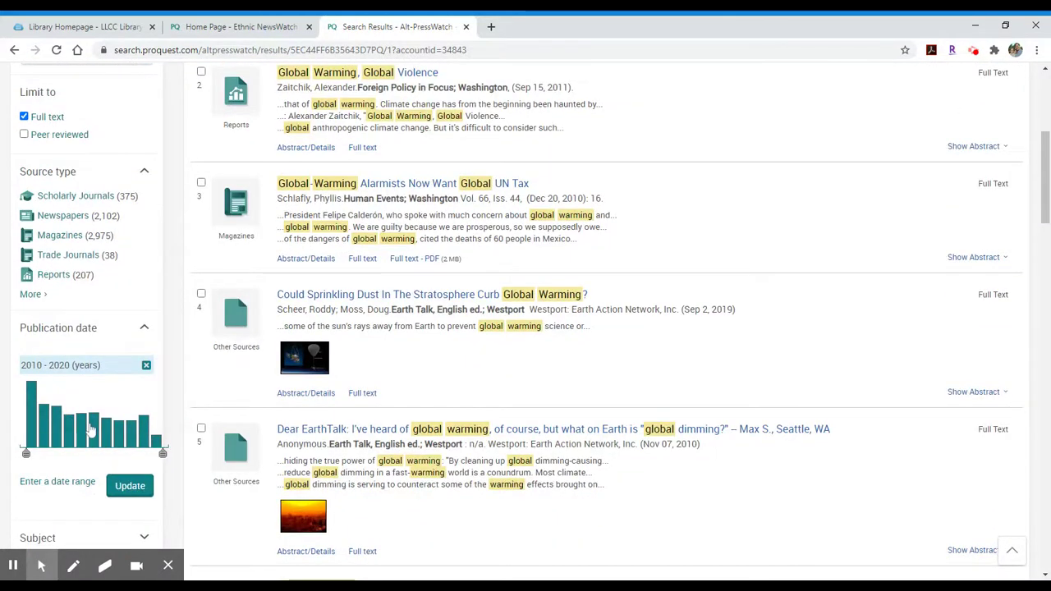
scroll(92, 435, "up", 2)
scroll(92, 435, "up", 1)
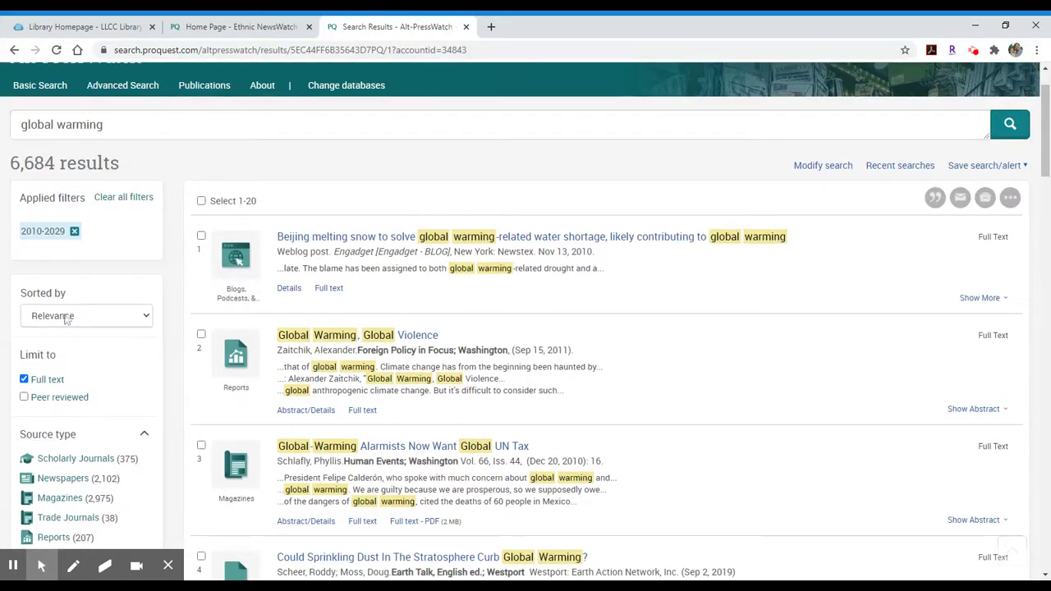
- Add the Scholarly Journals source type and reapply the 2010–2029 dates, leaving 375 results
left_click(56, 460)
scroll(138, 409, "down", 2)
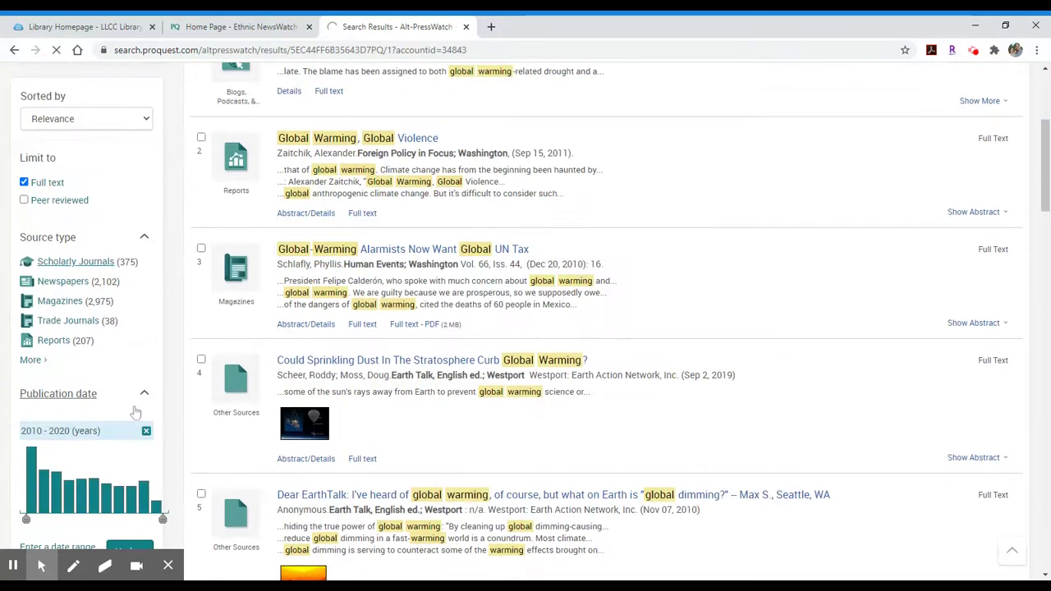
scroll(135, 412, "down", 2)
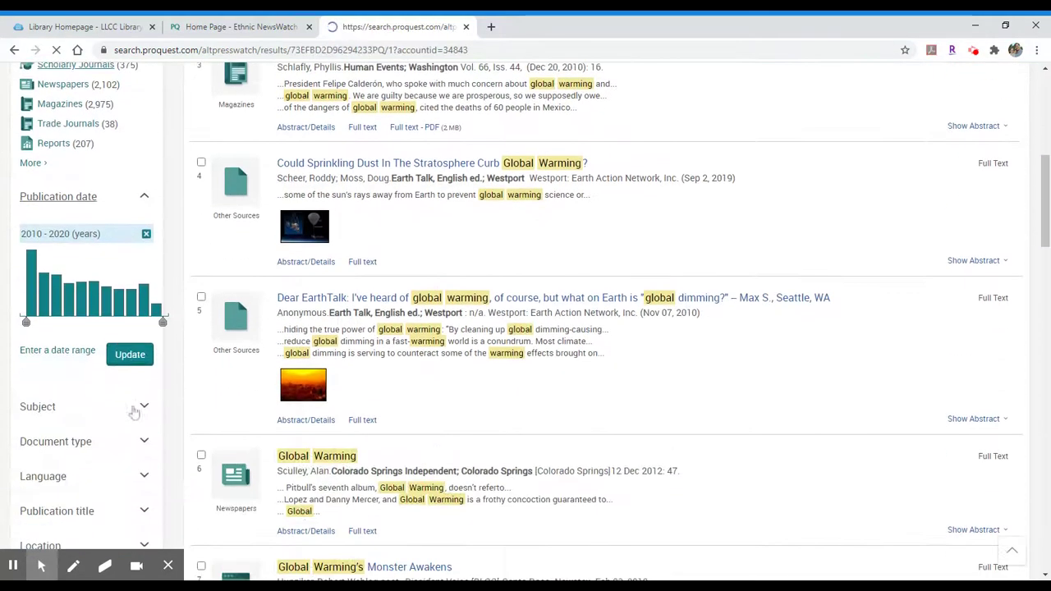
left_click(130, 354)
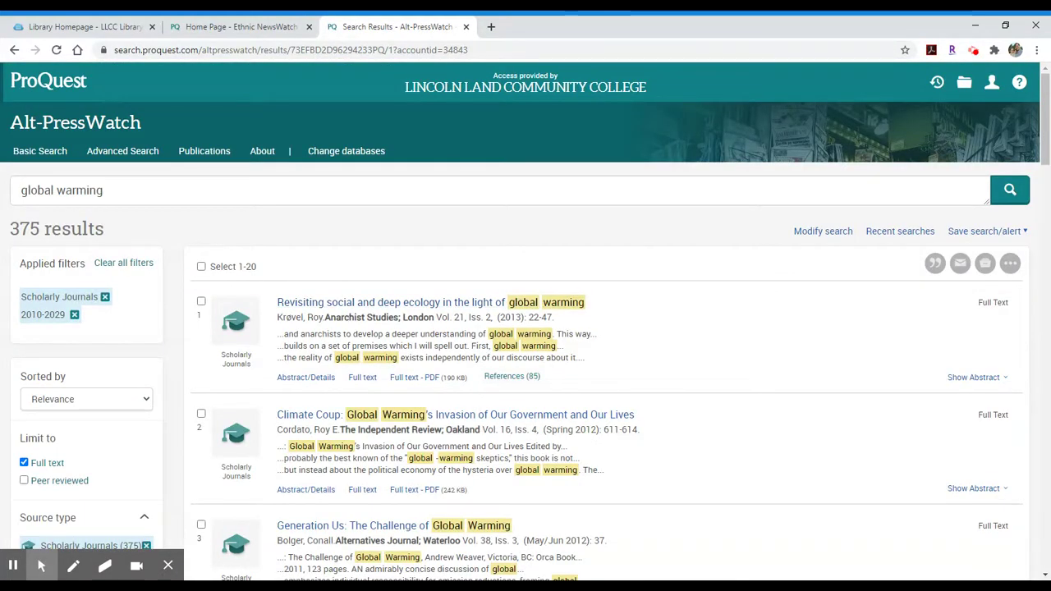
left_click_drag(11, 229, 90, 230)
left_click(115, 237)
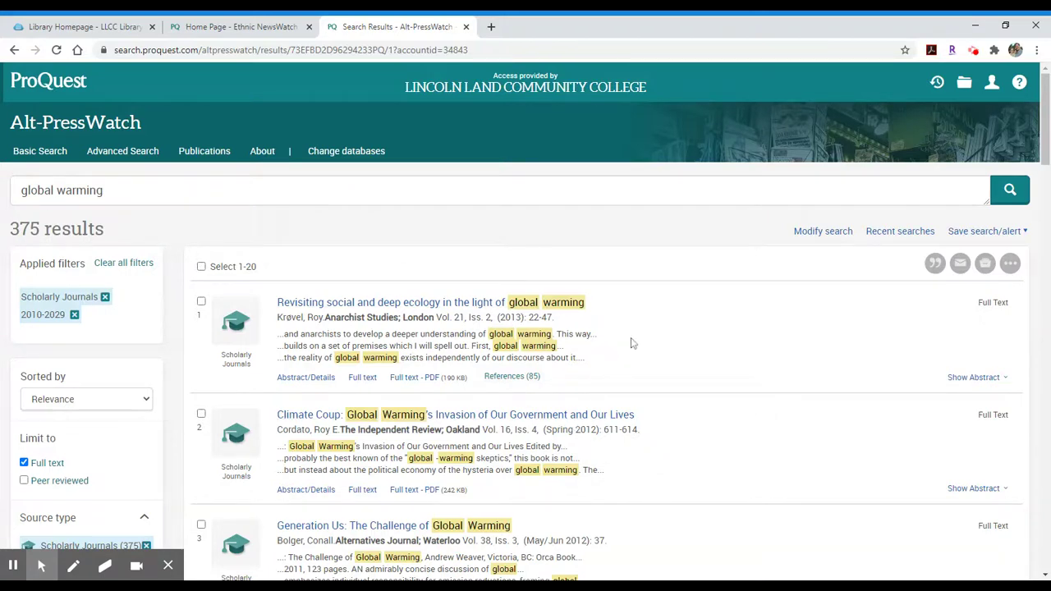
scroll(632, 343, "down", 1)
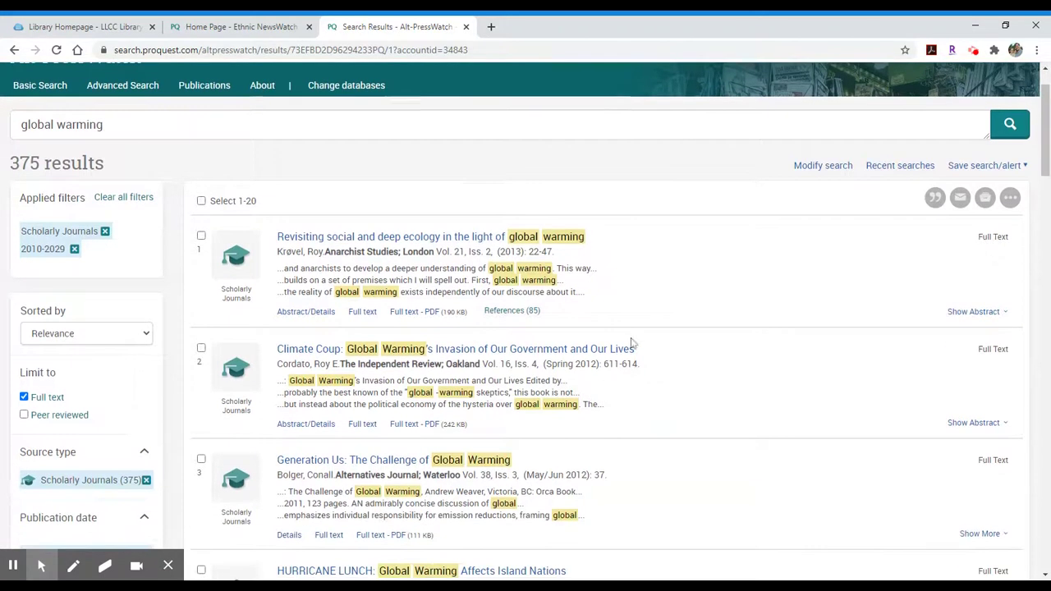
- Open and skim the full text of 'Revisiting social and deep ecology in the light of global warming'
left_click(372, 314)
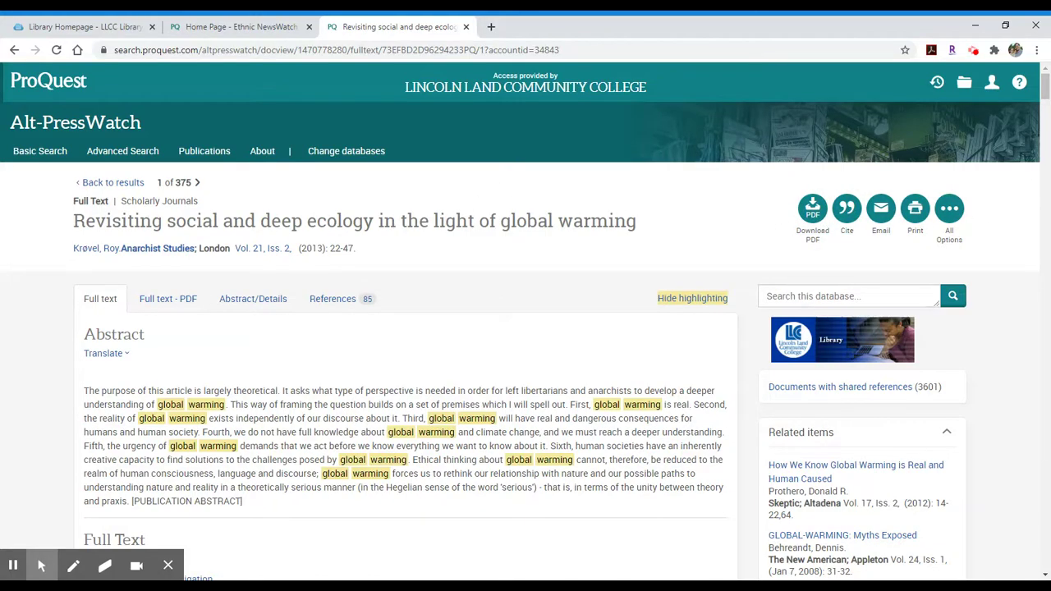
scroll(361, 421, "down", 15)
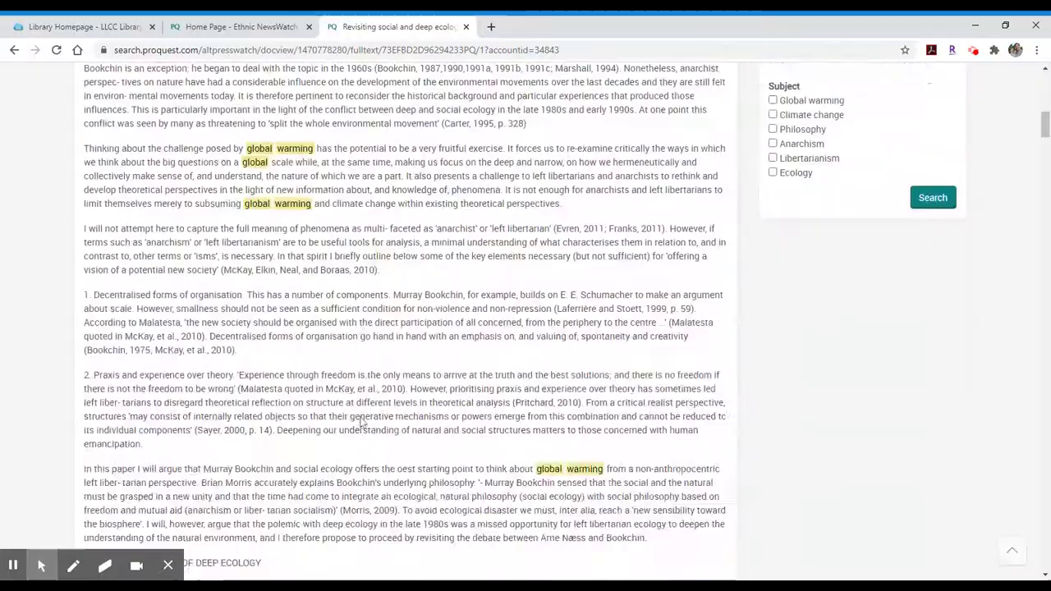
scroll(361, 422, "down", 15)
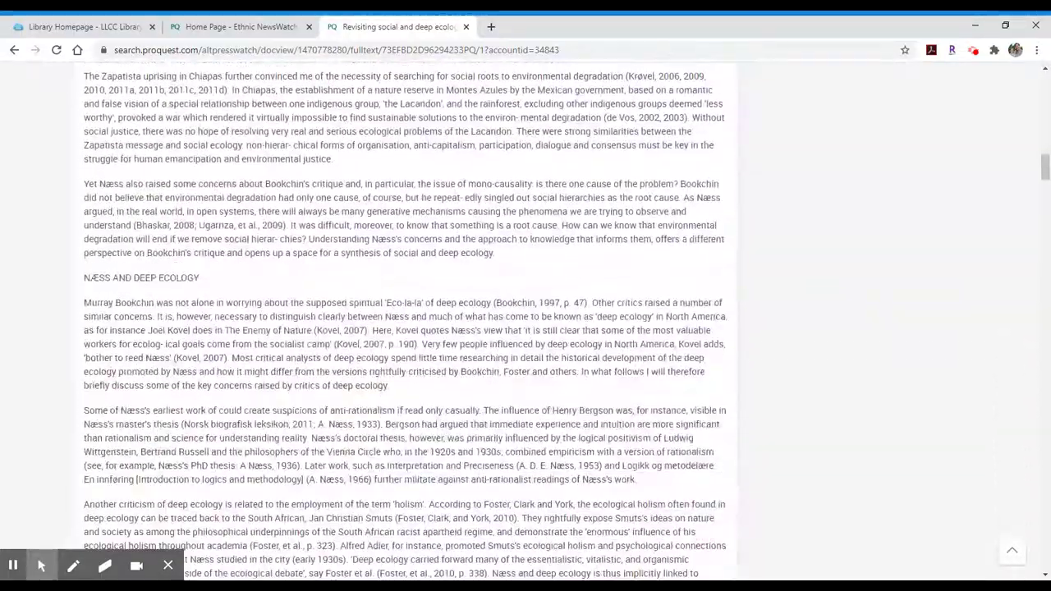
scroll(362, 422, "down", 5)
scroll(362, 421, "up", 20)
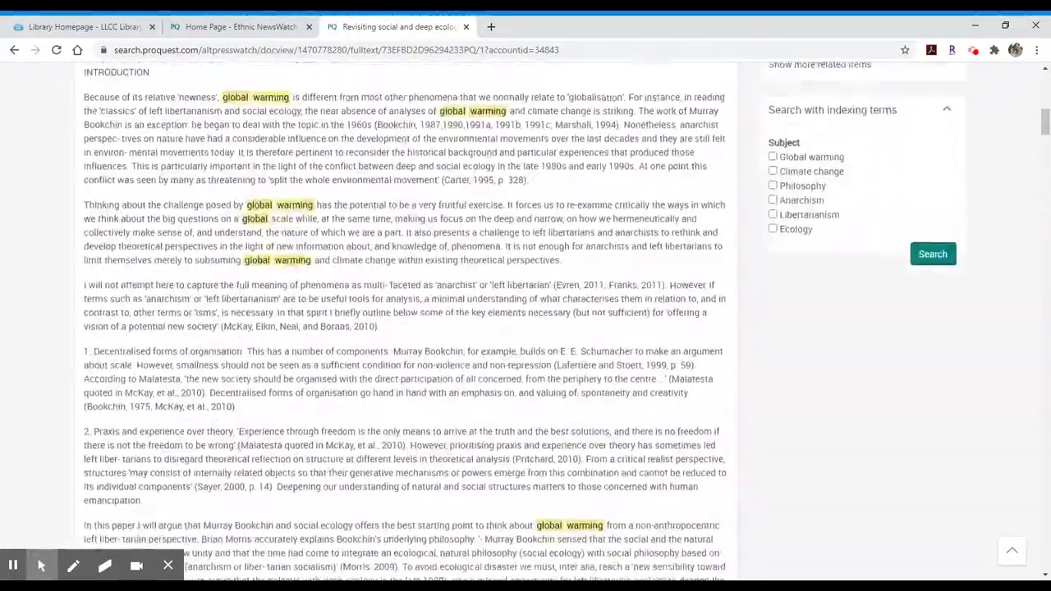
scroll(362, 421, "up", 10)
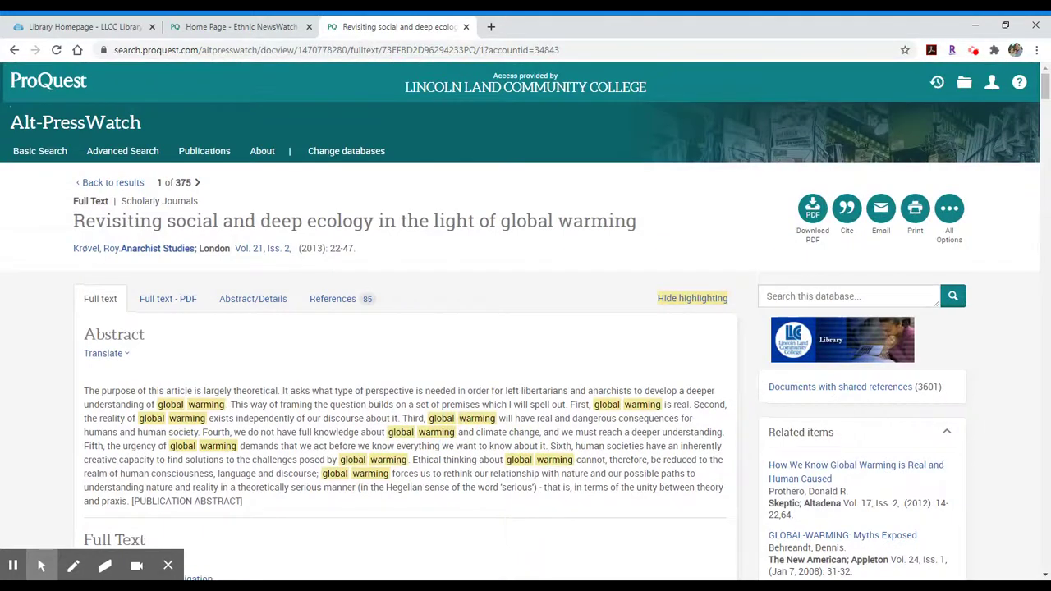